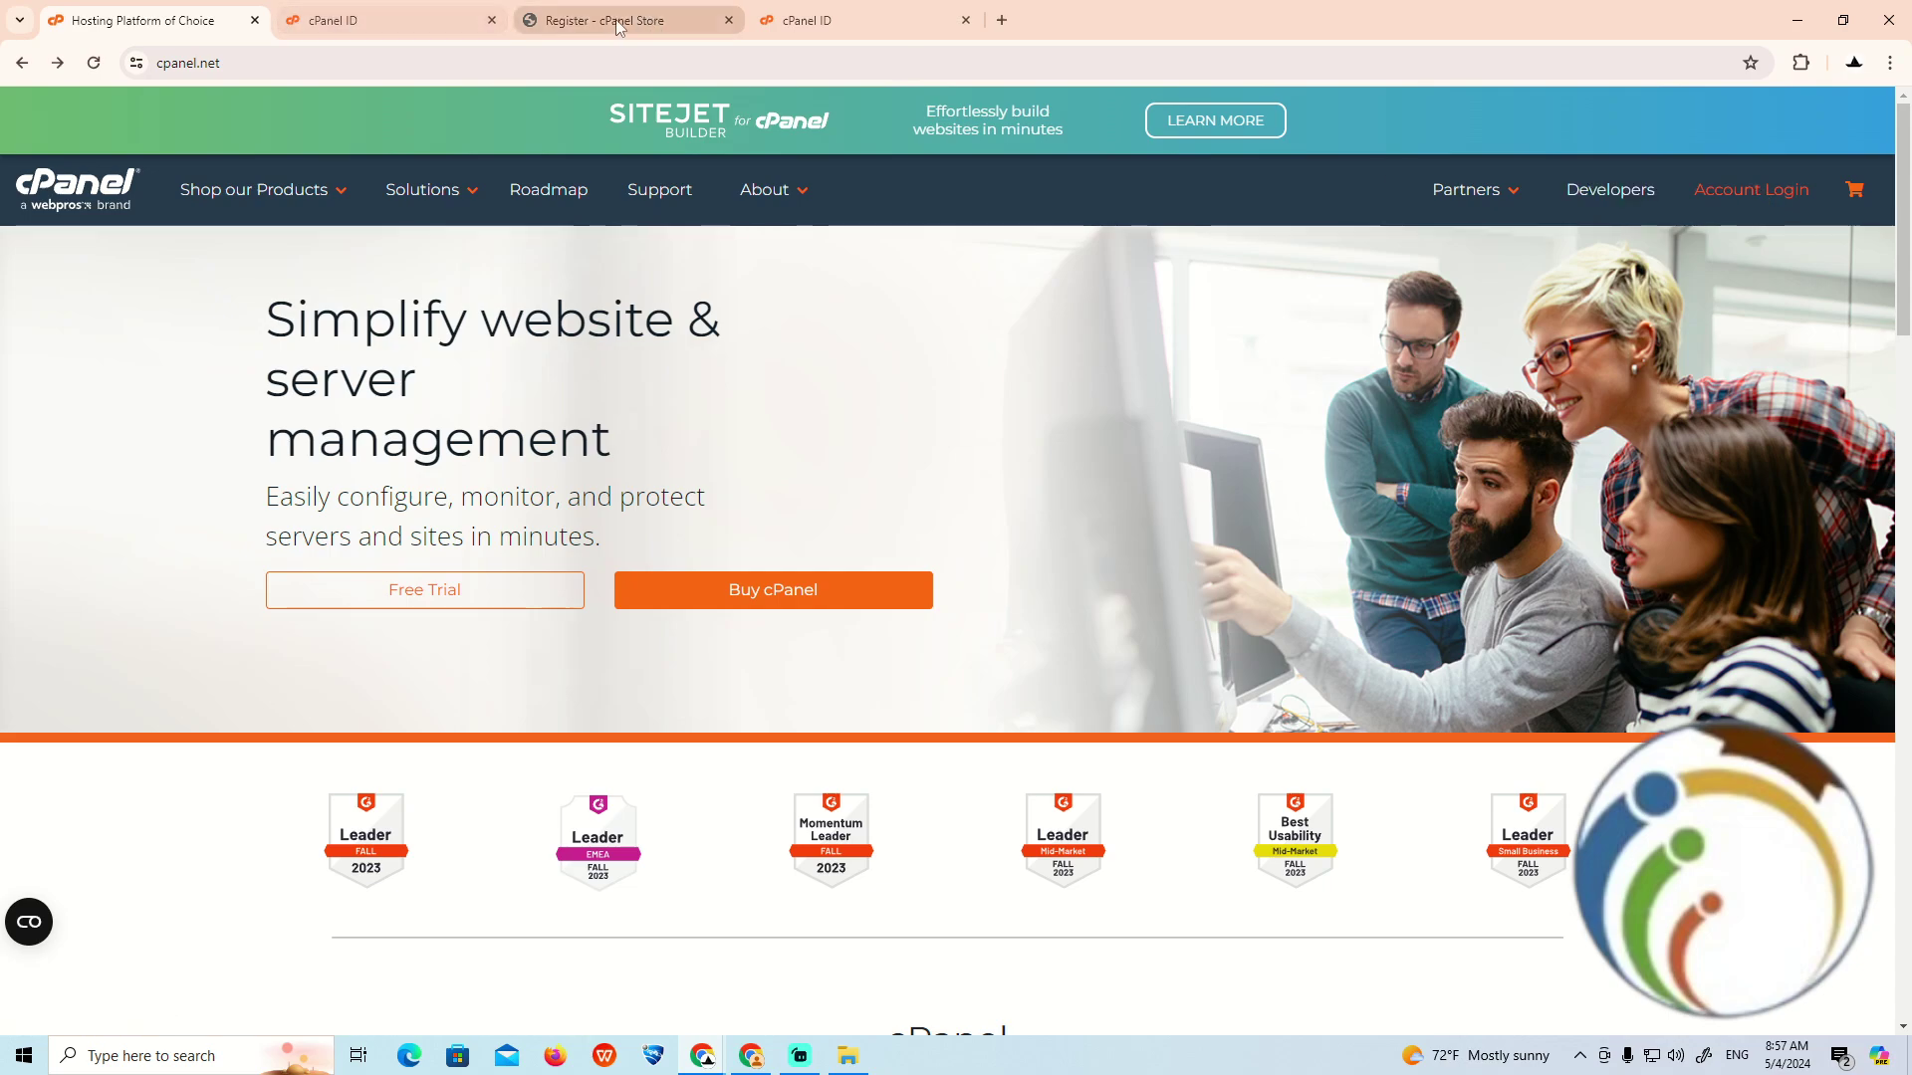
# Step: Close the extra cPanel ID tab and open Account Login in a new background tab
pyautogui.click(491, 19)
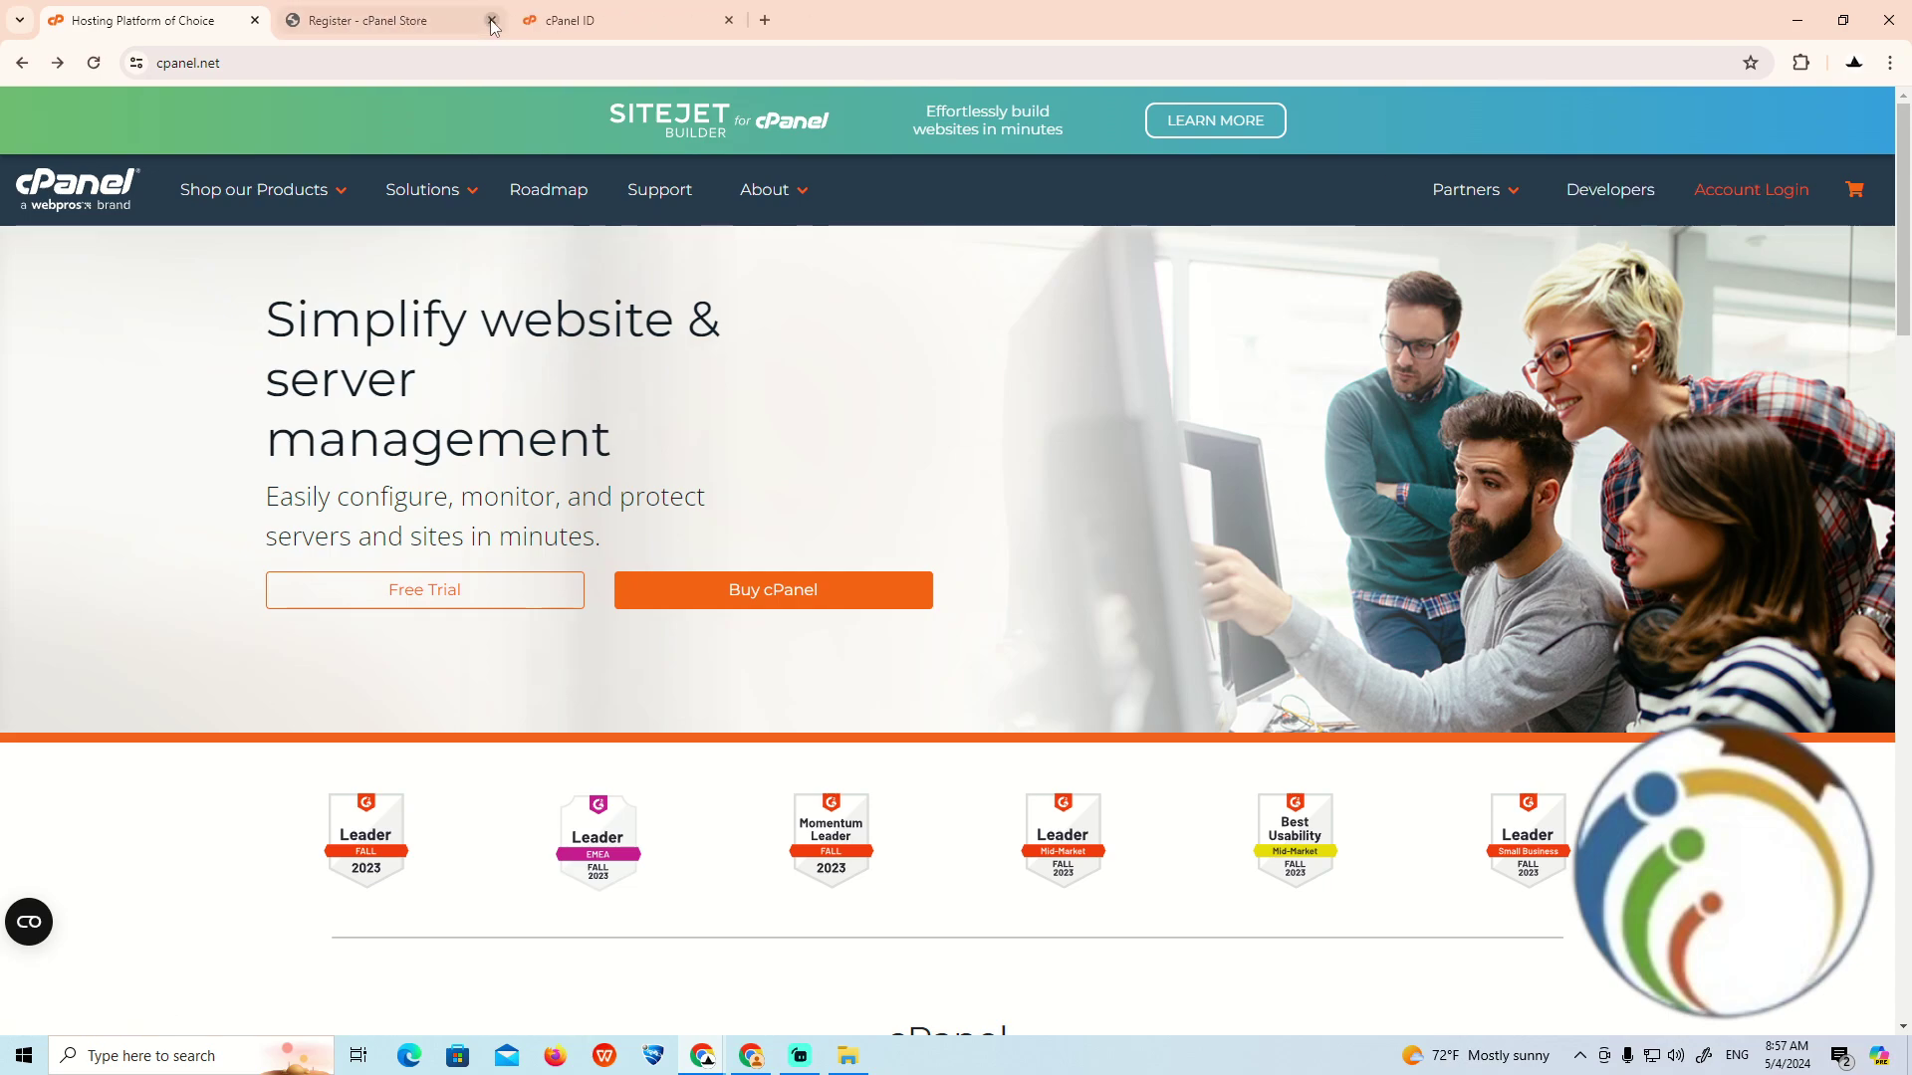
pyautogui.rightClick(1751, 190)
pyautogui.click(1582, 229)
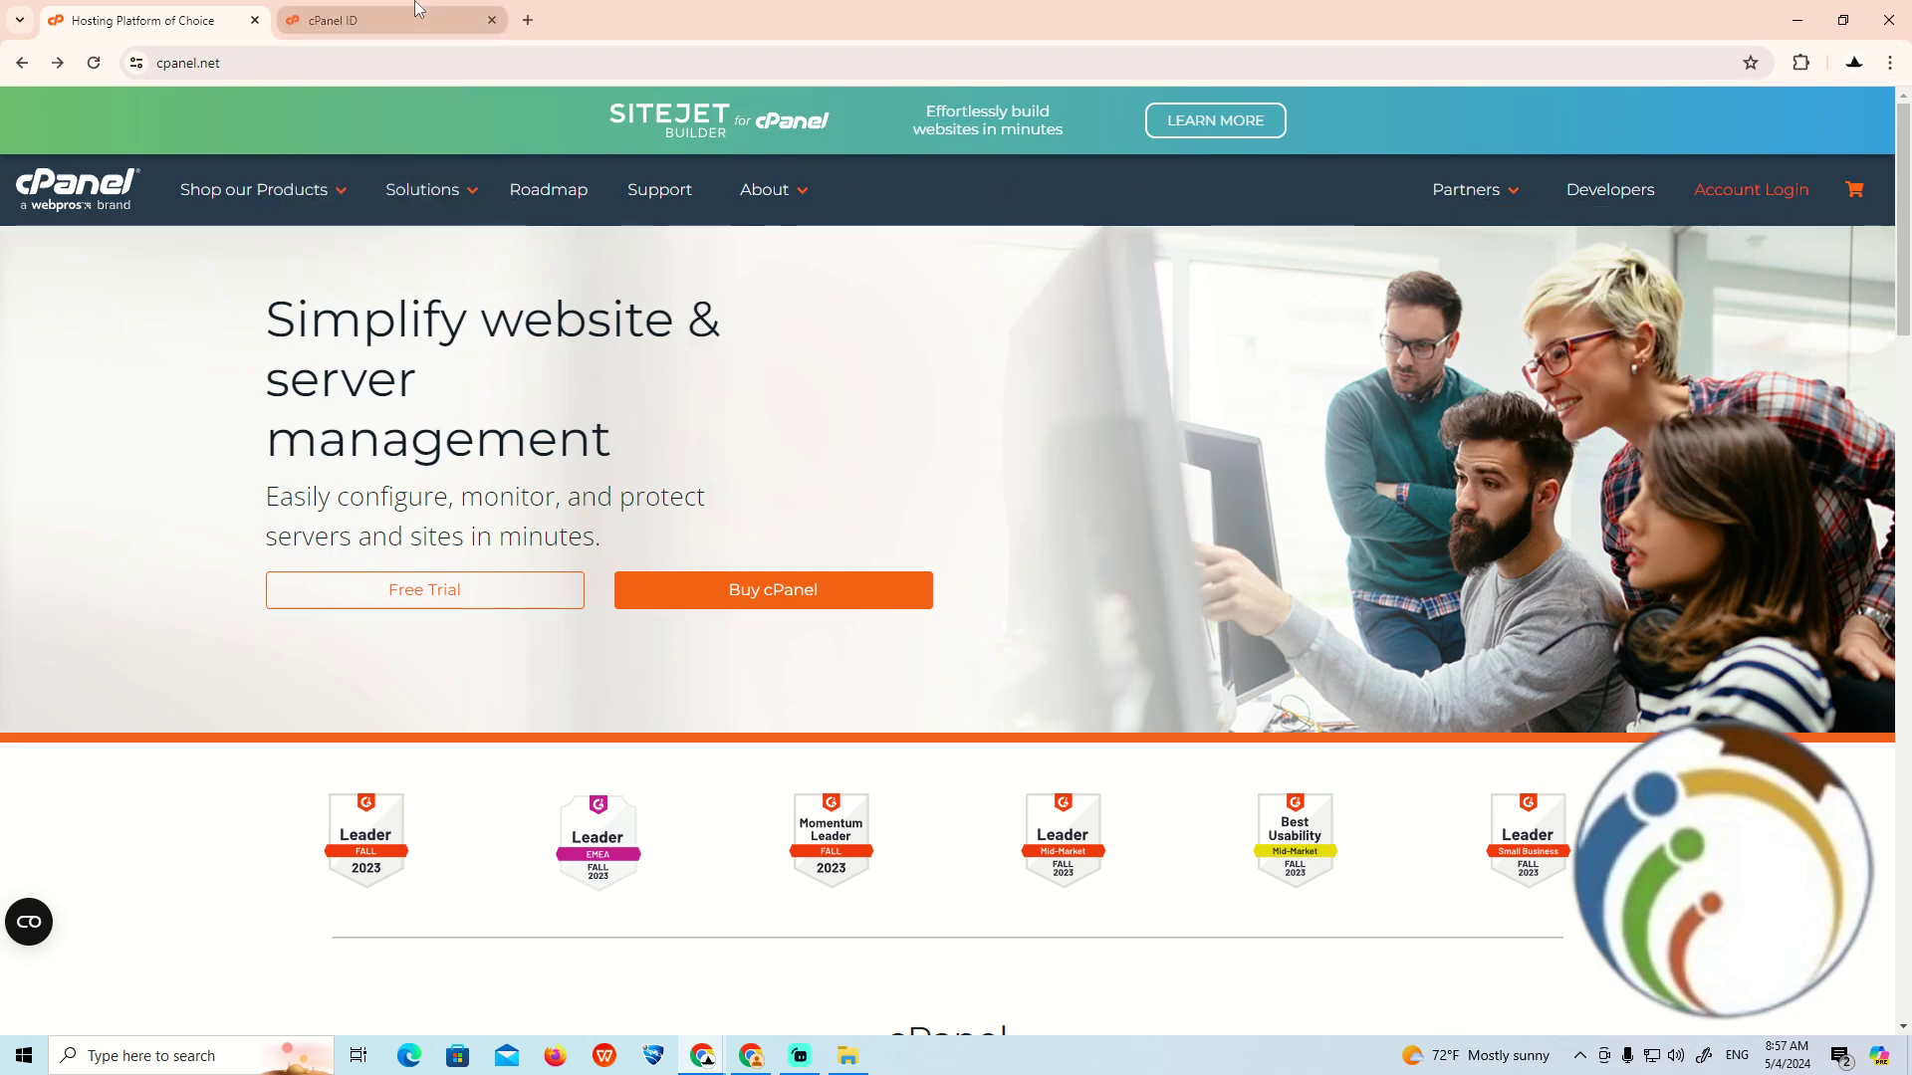
# Step: From the cPanel ID login page, open the Create an account link in a new tab
pyautogui.click(389, 20)
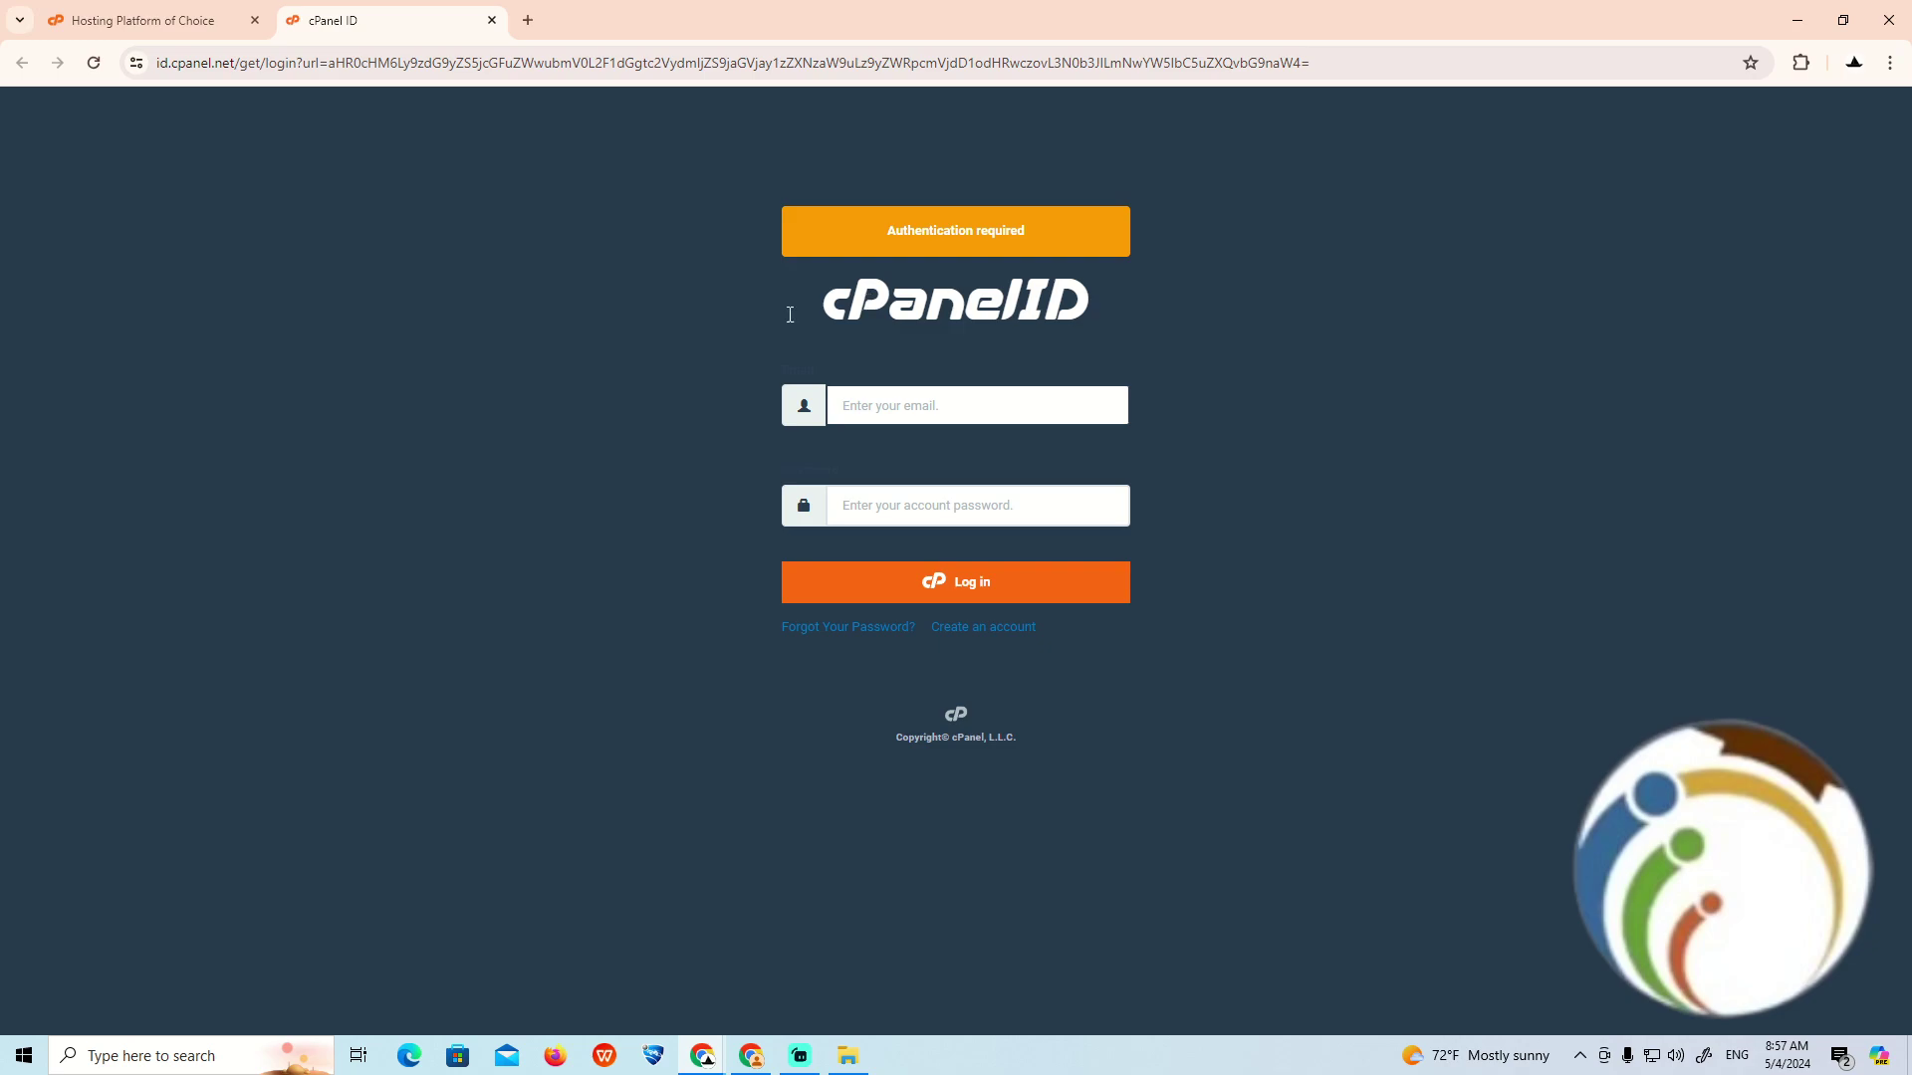
pyautogui.rightClick(975, 630)
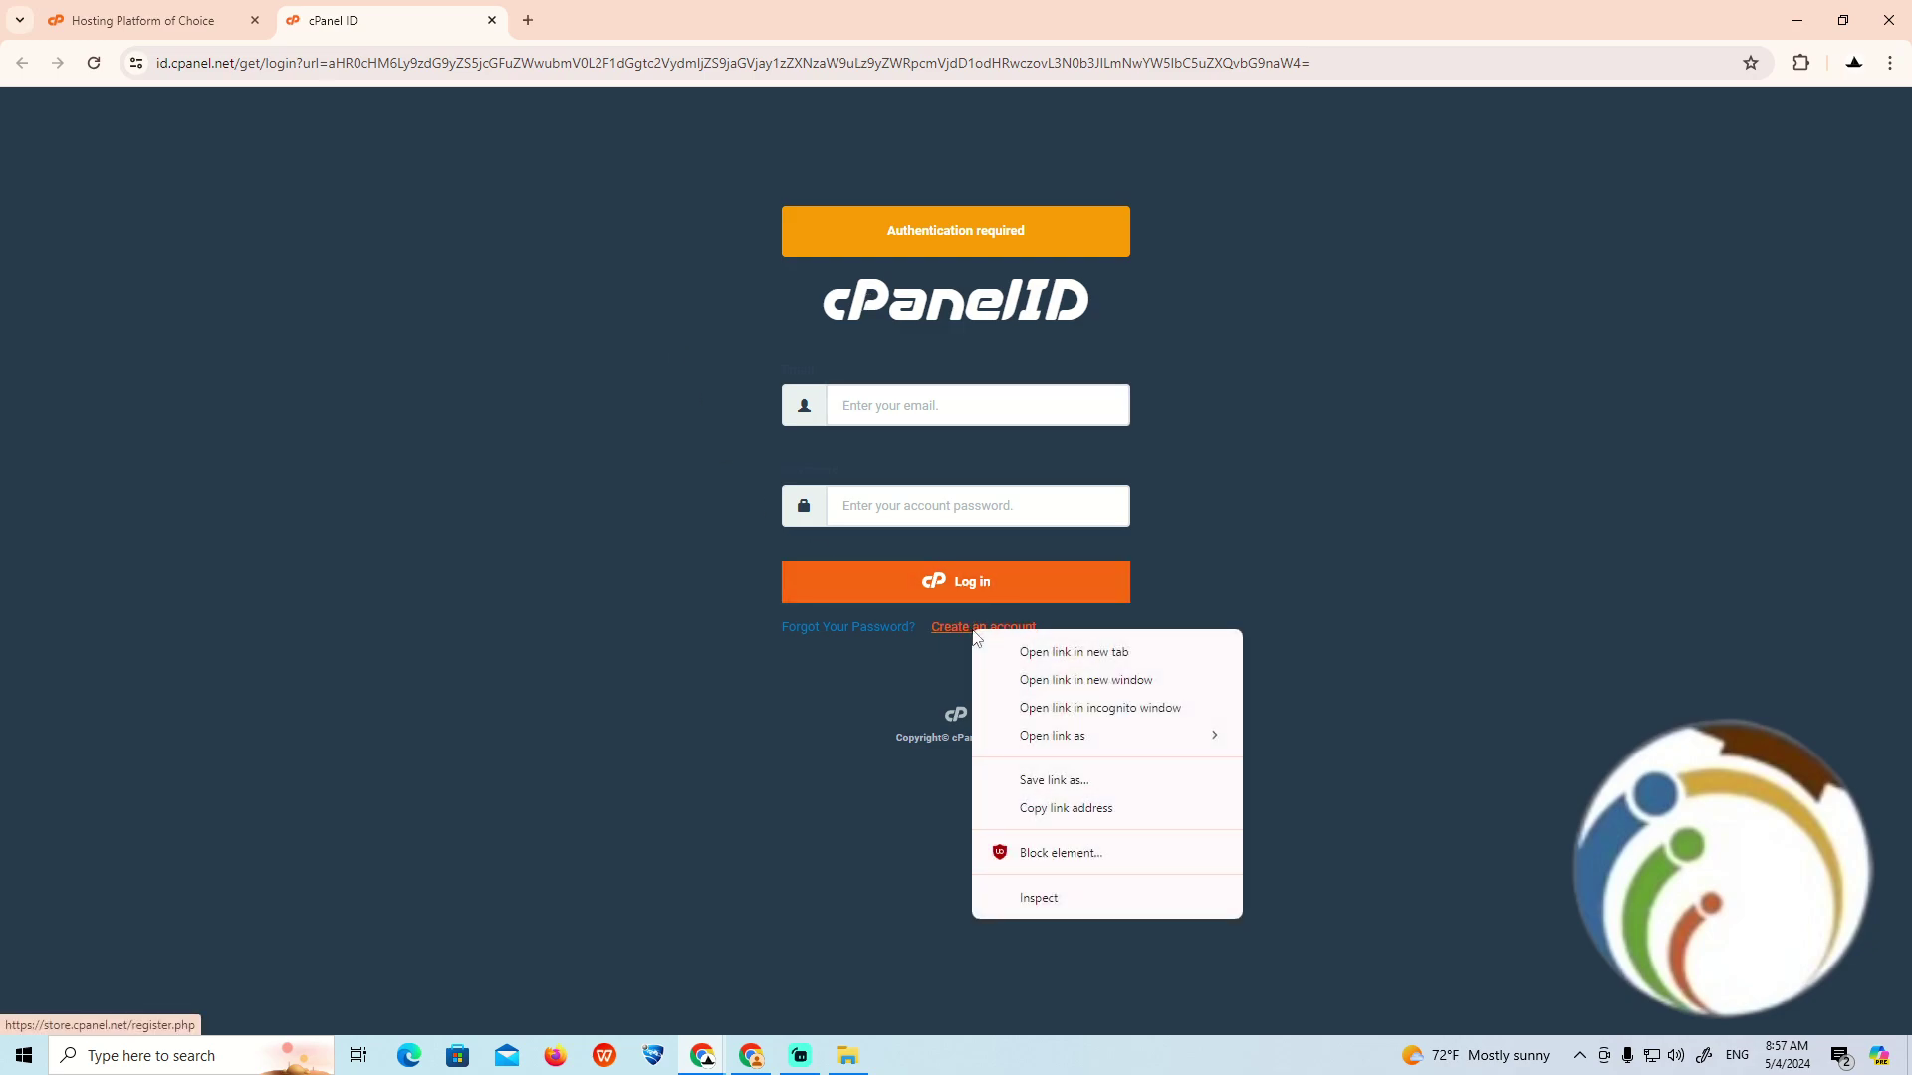
pyautogui.click(1068, 655)
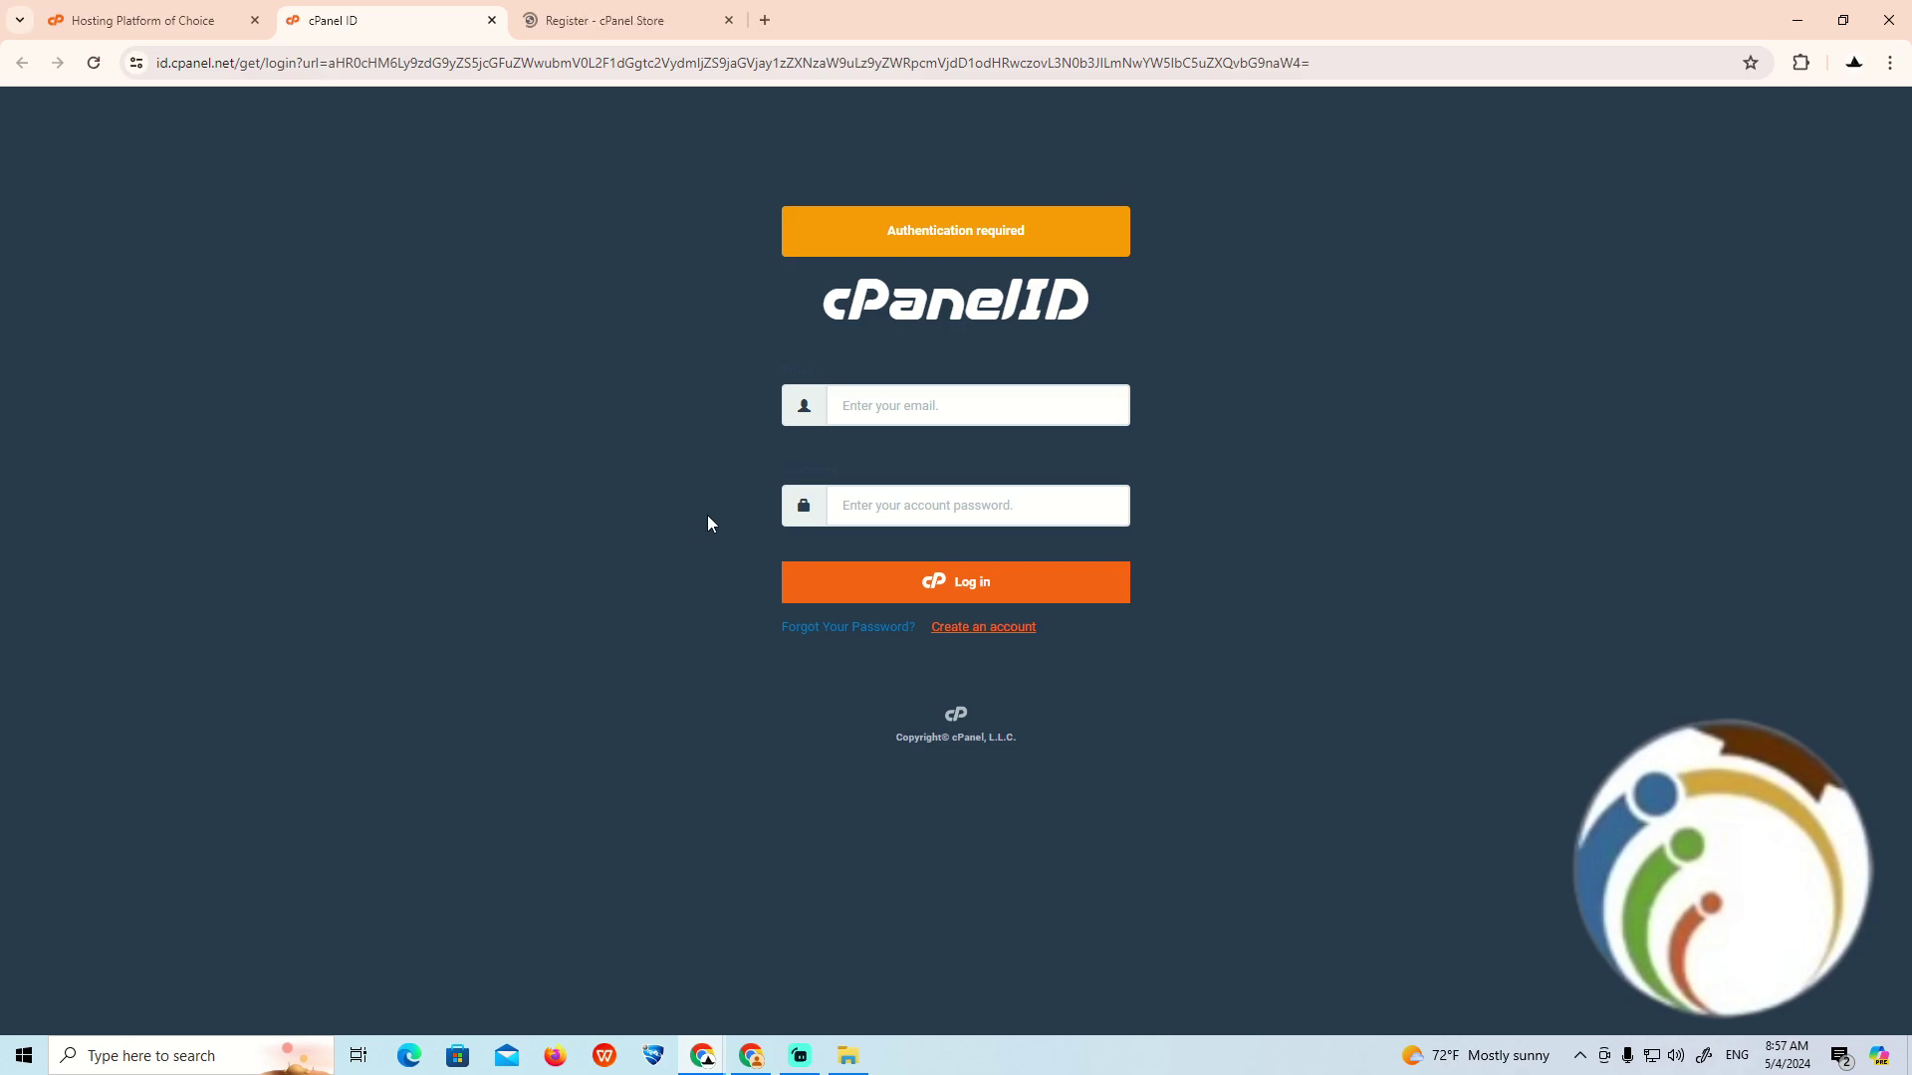
# Step: Review the Register - cPanel Store form, focus Password, and submit it empty with Register
pyautogui.click(604, 20)
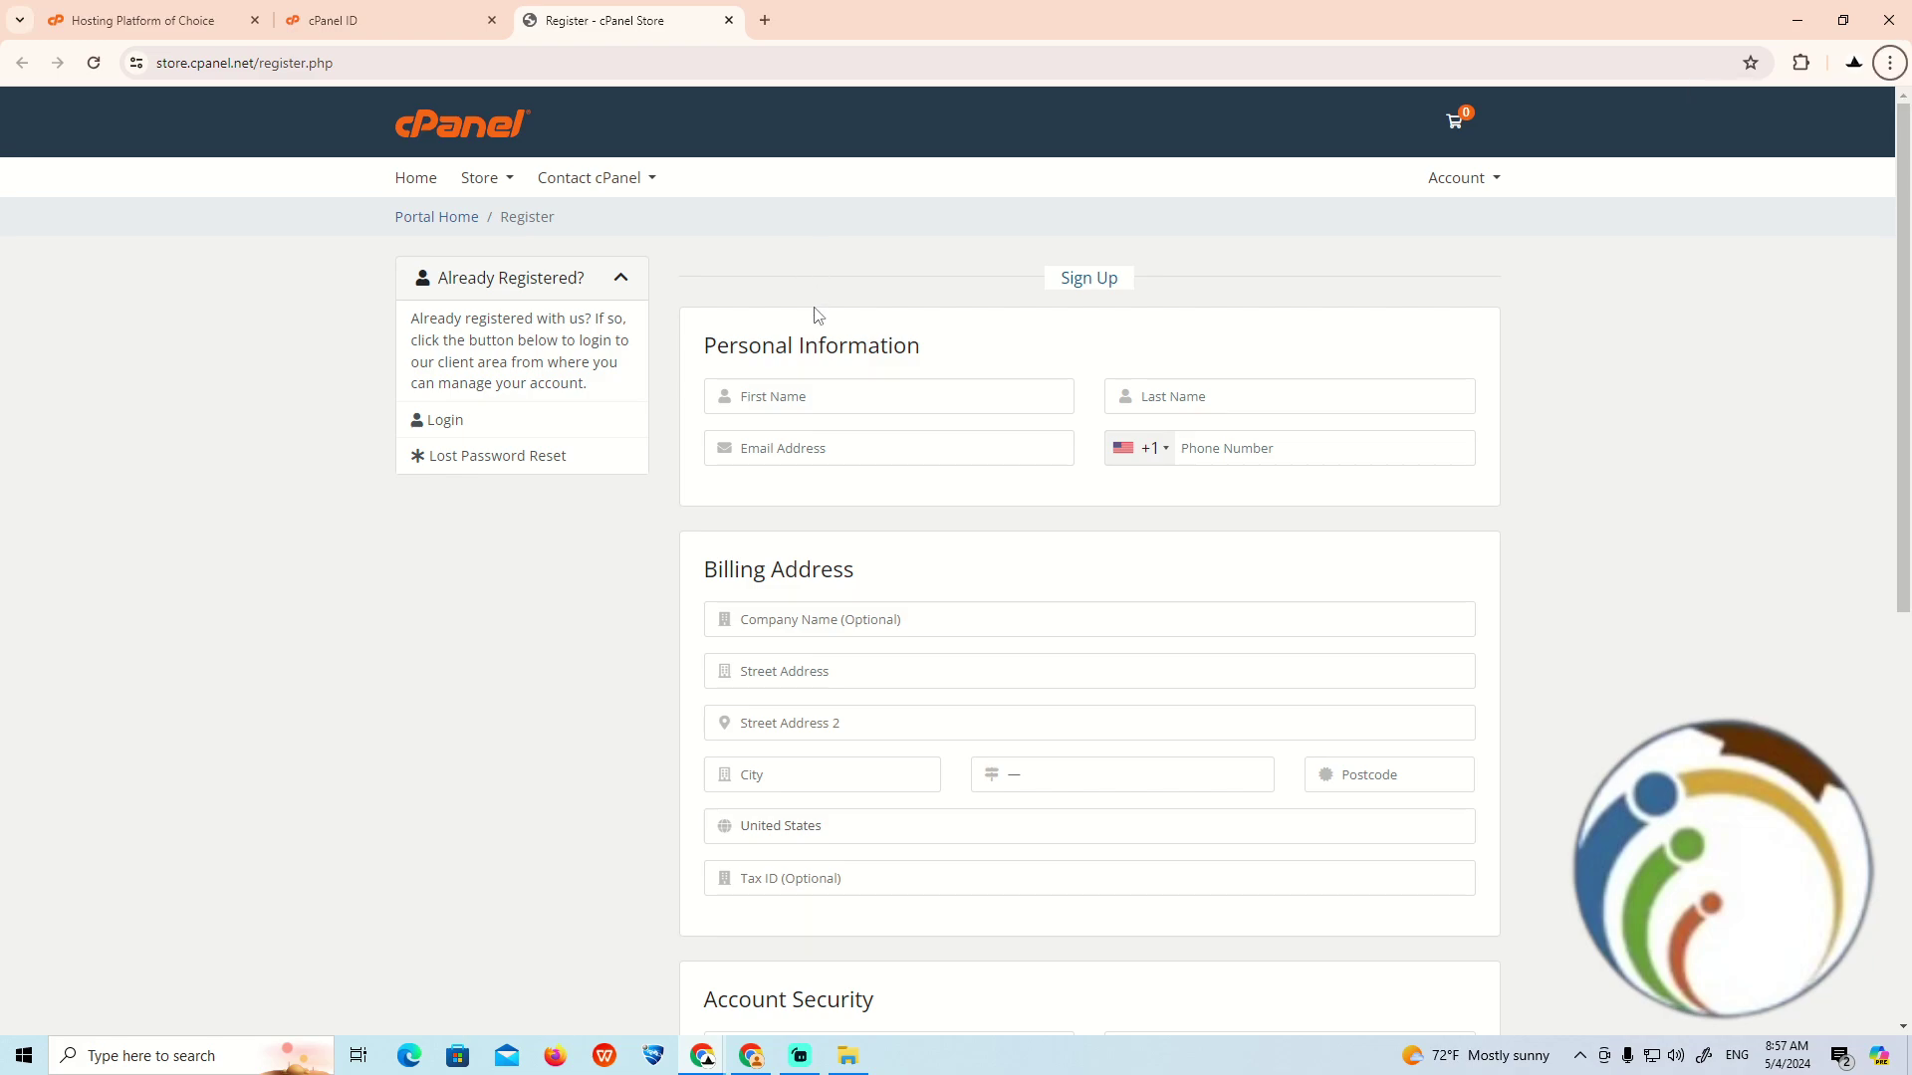
pyautogui.scroll(-1, 1107, 303)
pyautogui.scroll(-1, 1106, 302)
pyautogui.scroll(1, 971, 246)
pyautogui.scroll(-1, 962, 255)
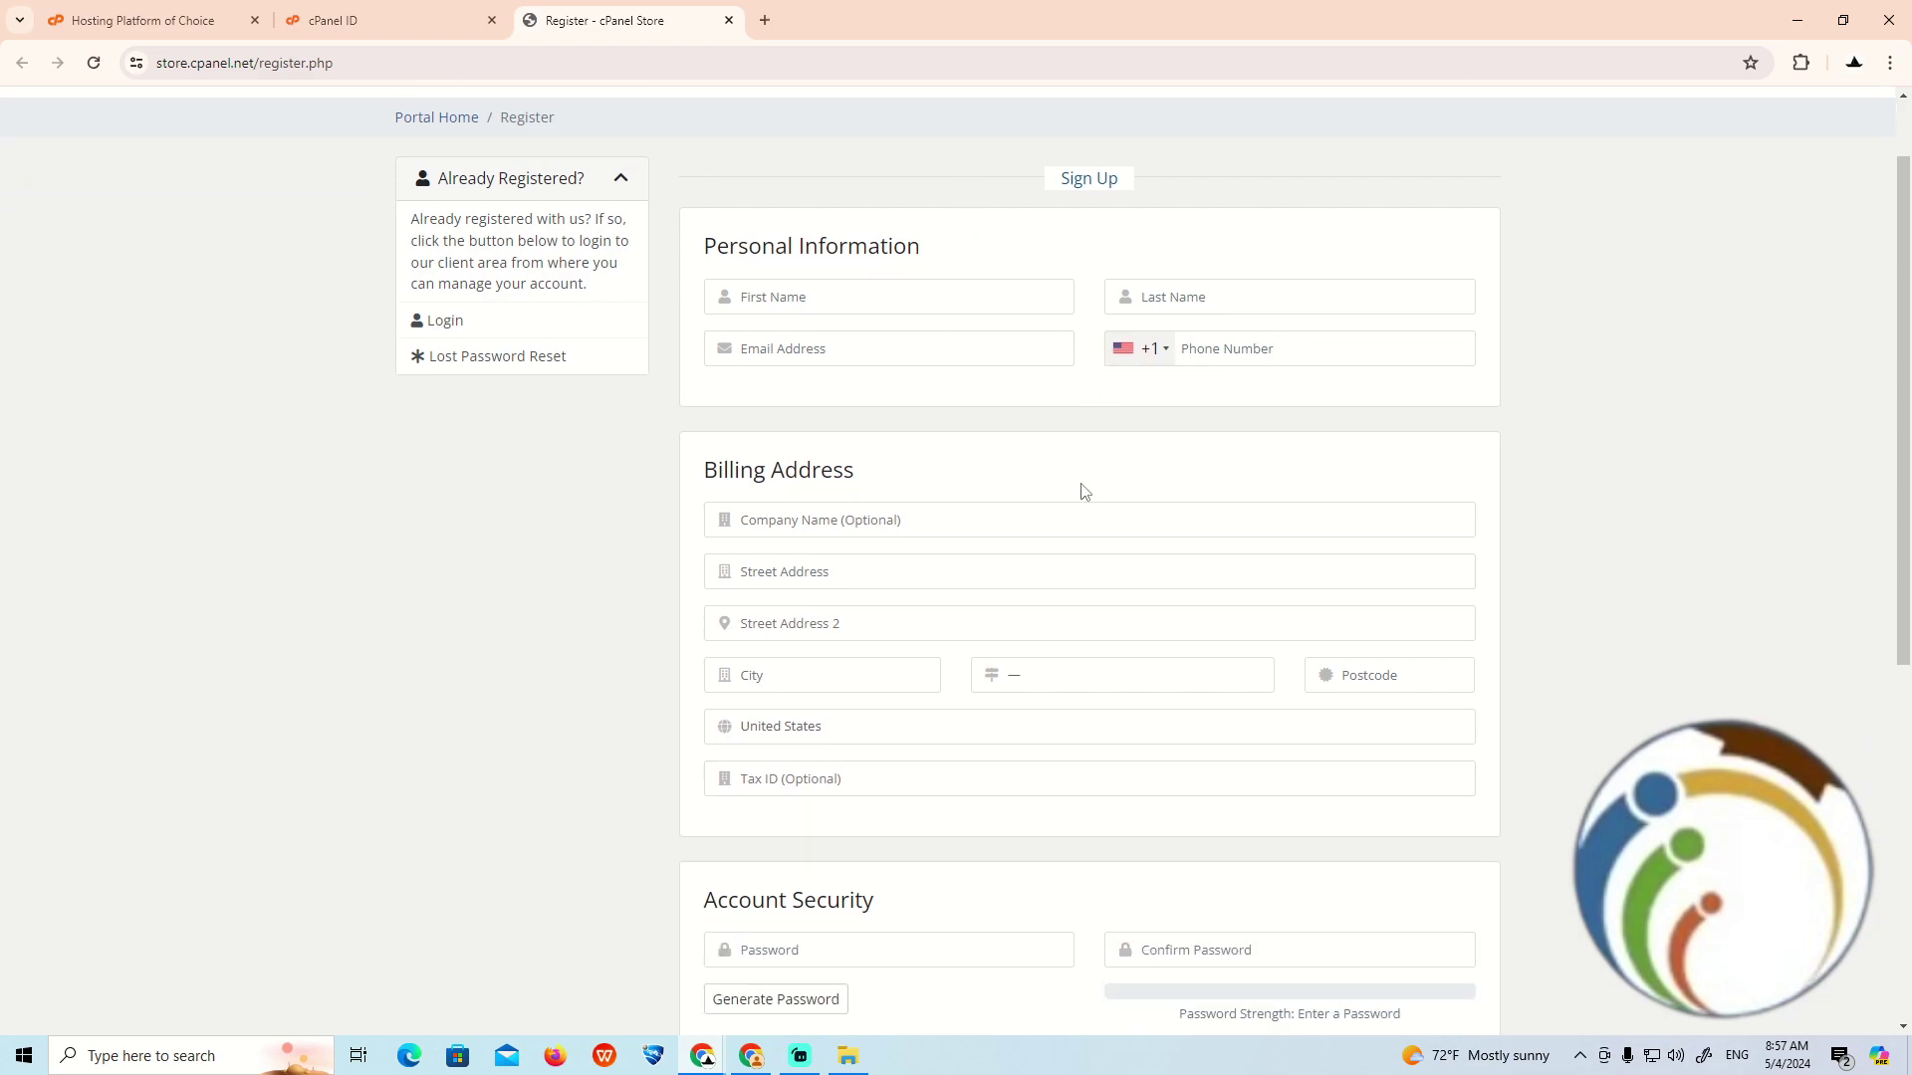
pyautogui.scroll(-1, 881, 493)
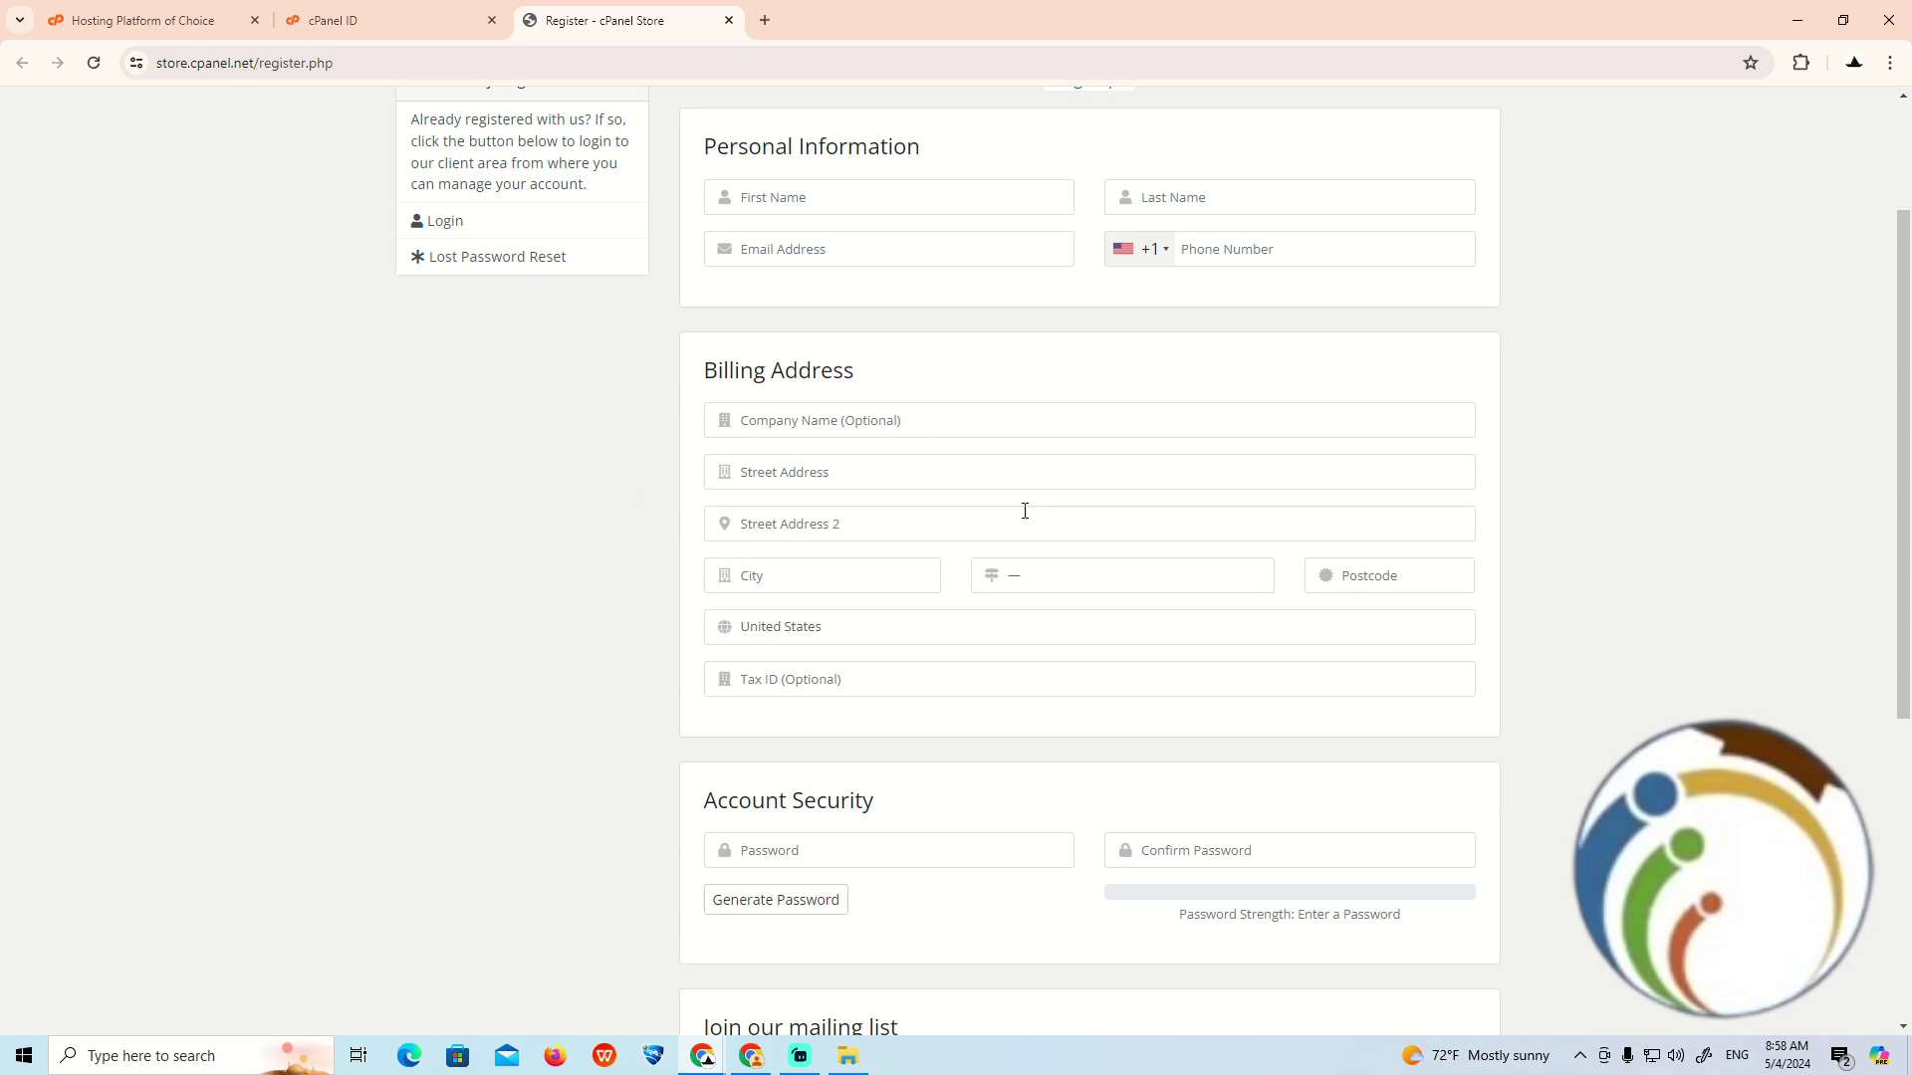
pyautogui.scroll(-1, 1024, 512)
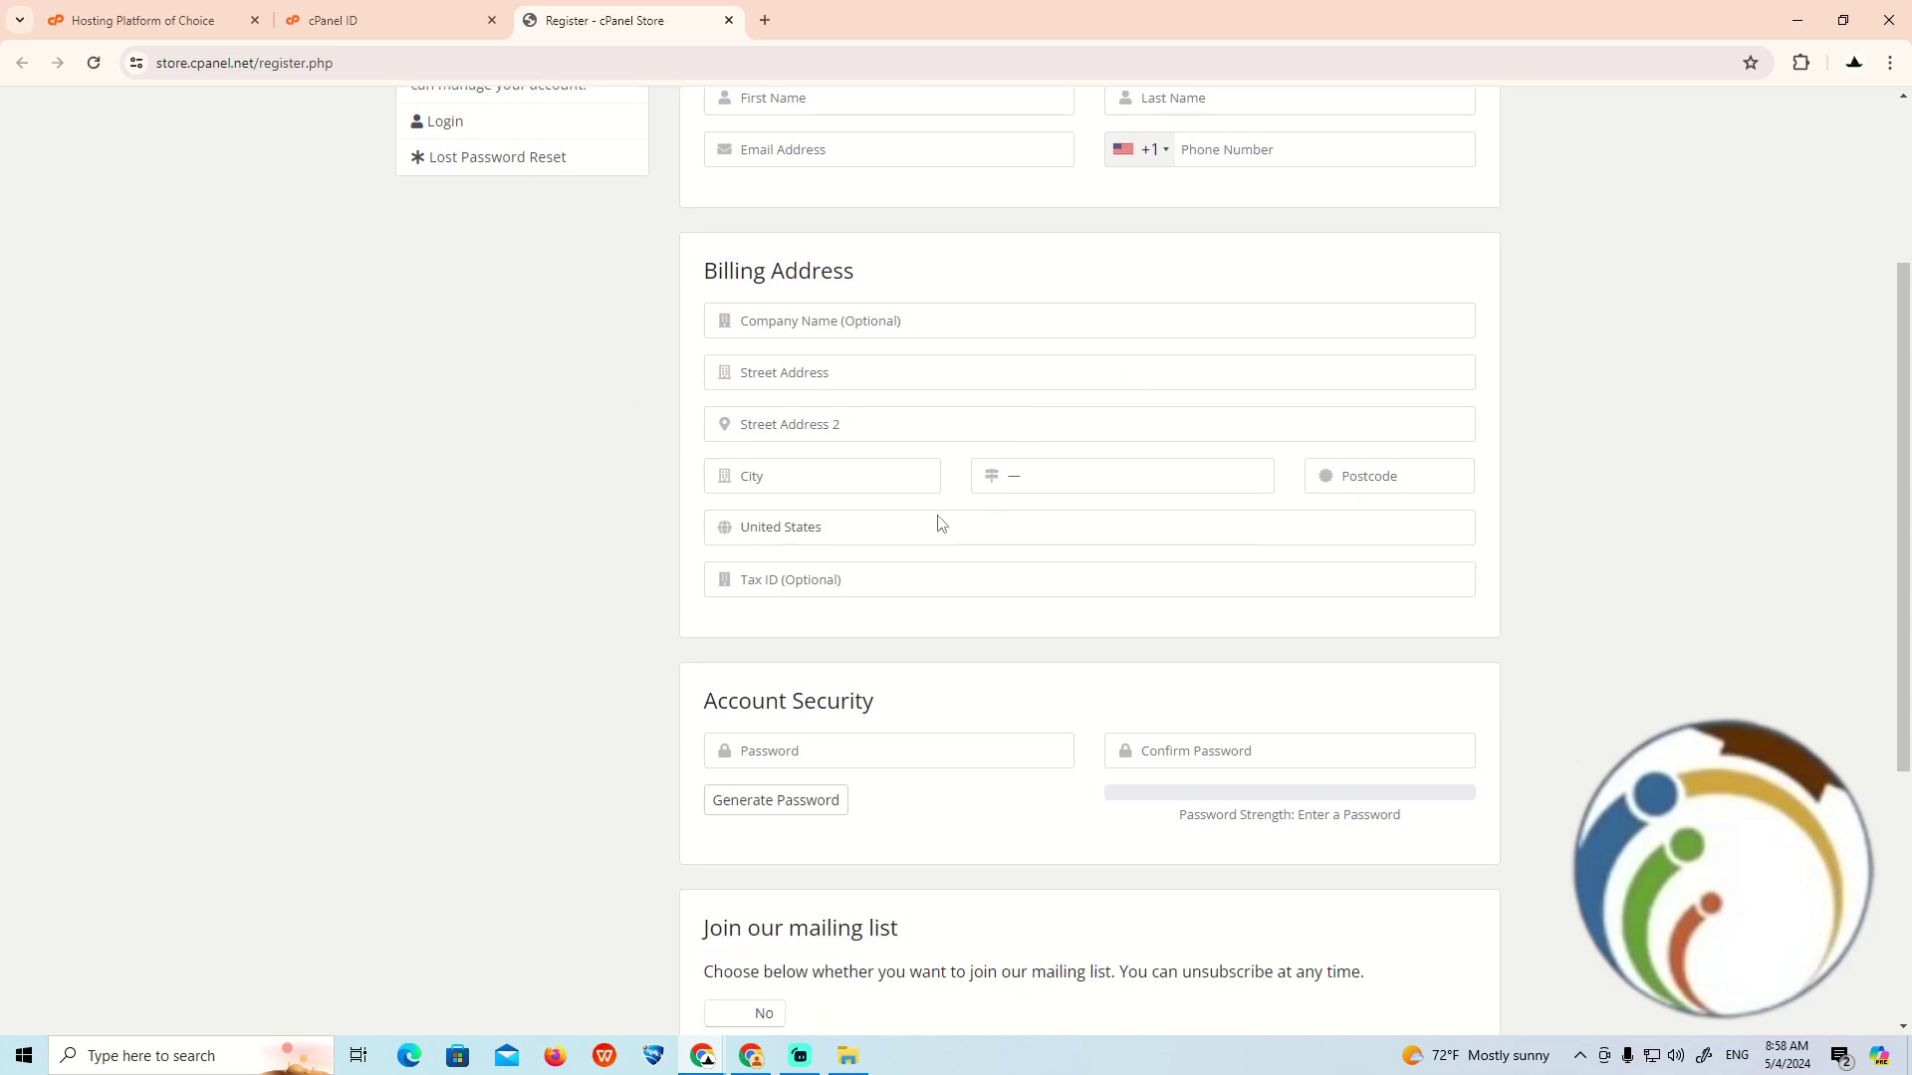
pyautogui.scroll(-2, 916, 525)
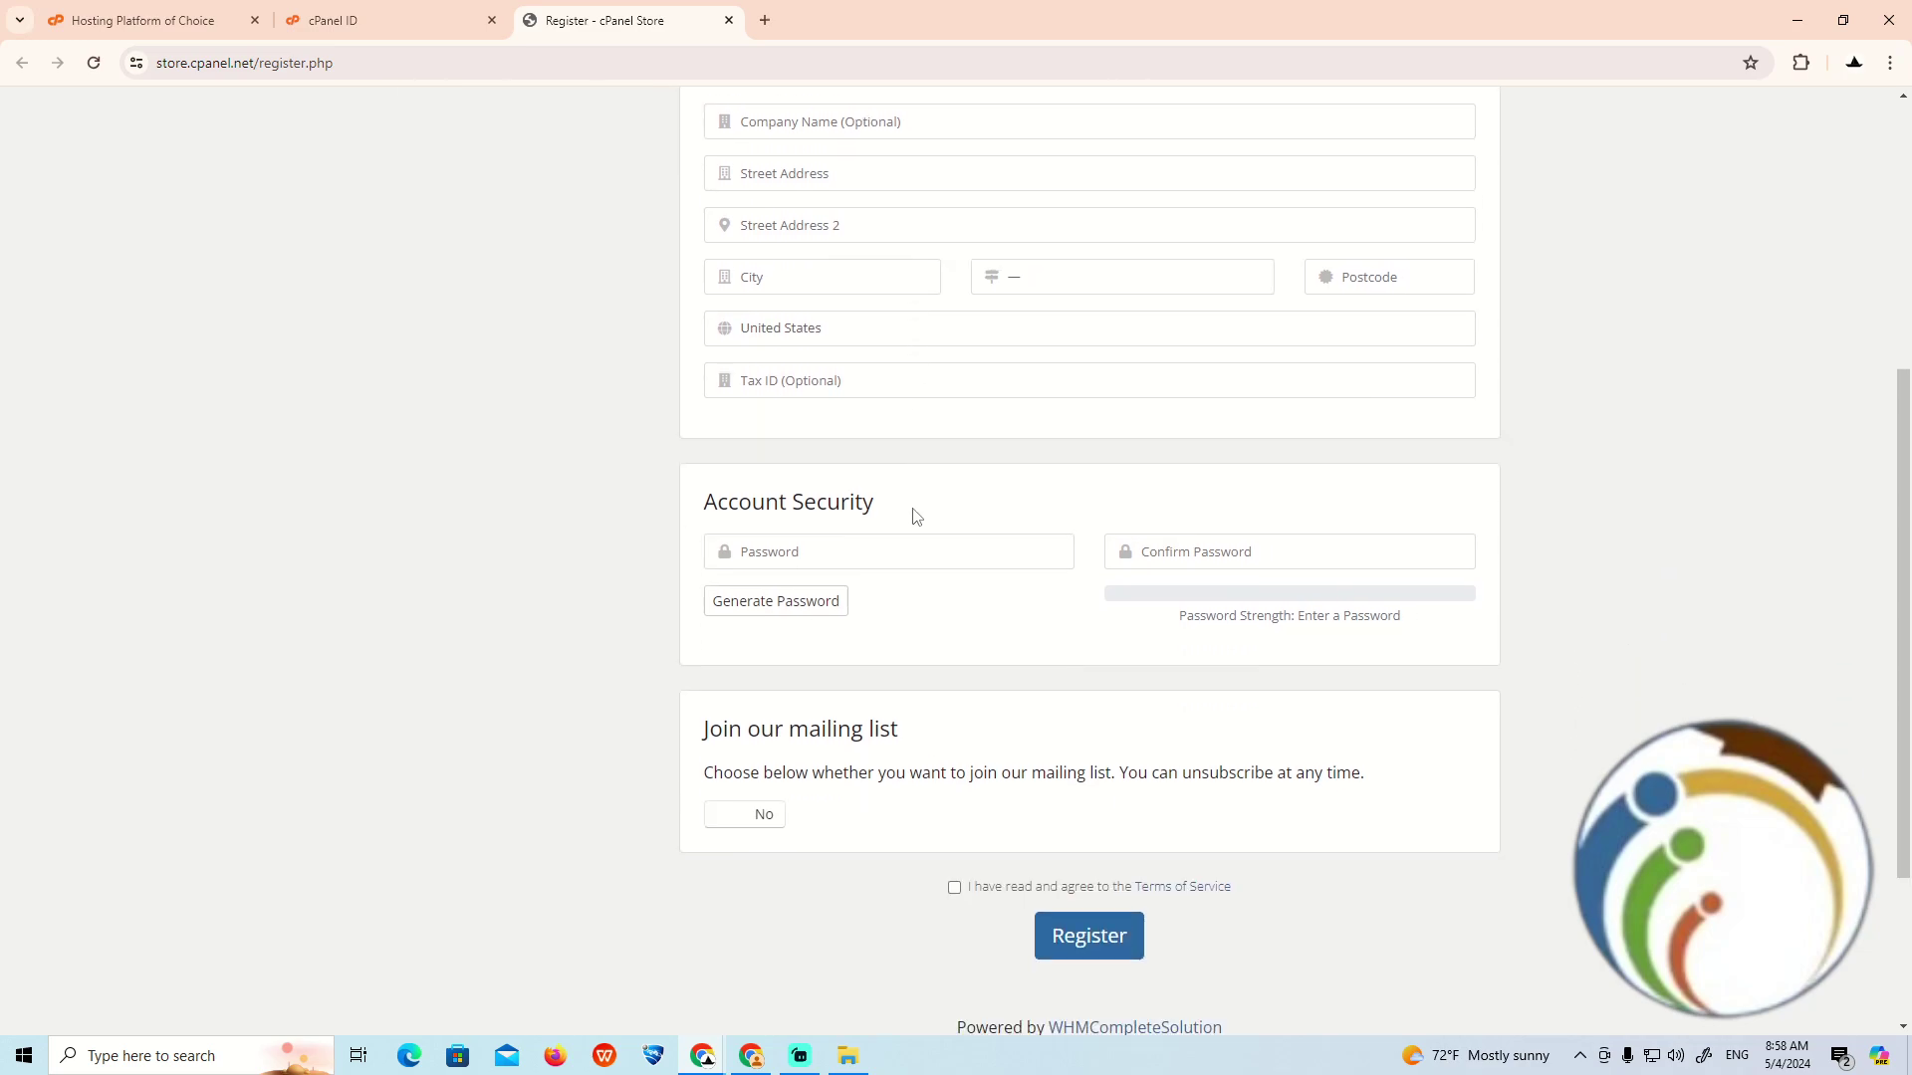
pyautogui.click(923, 551)
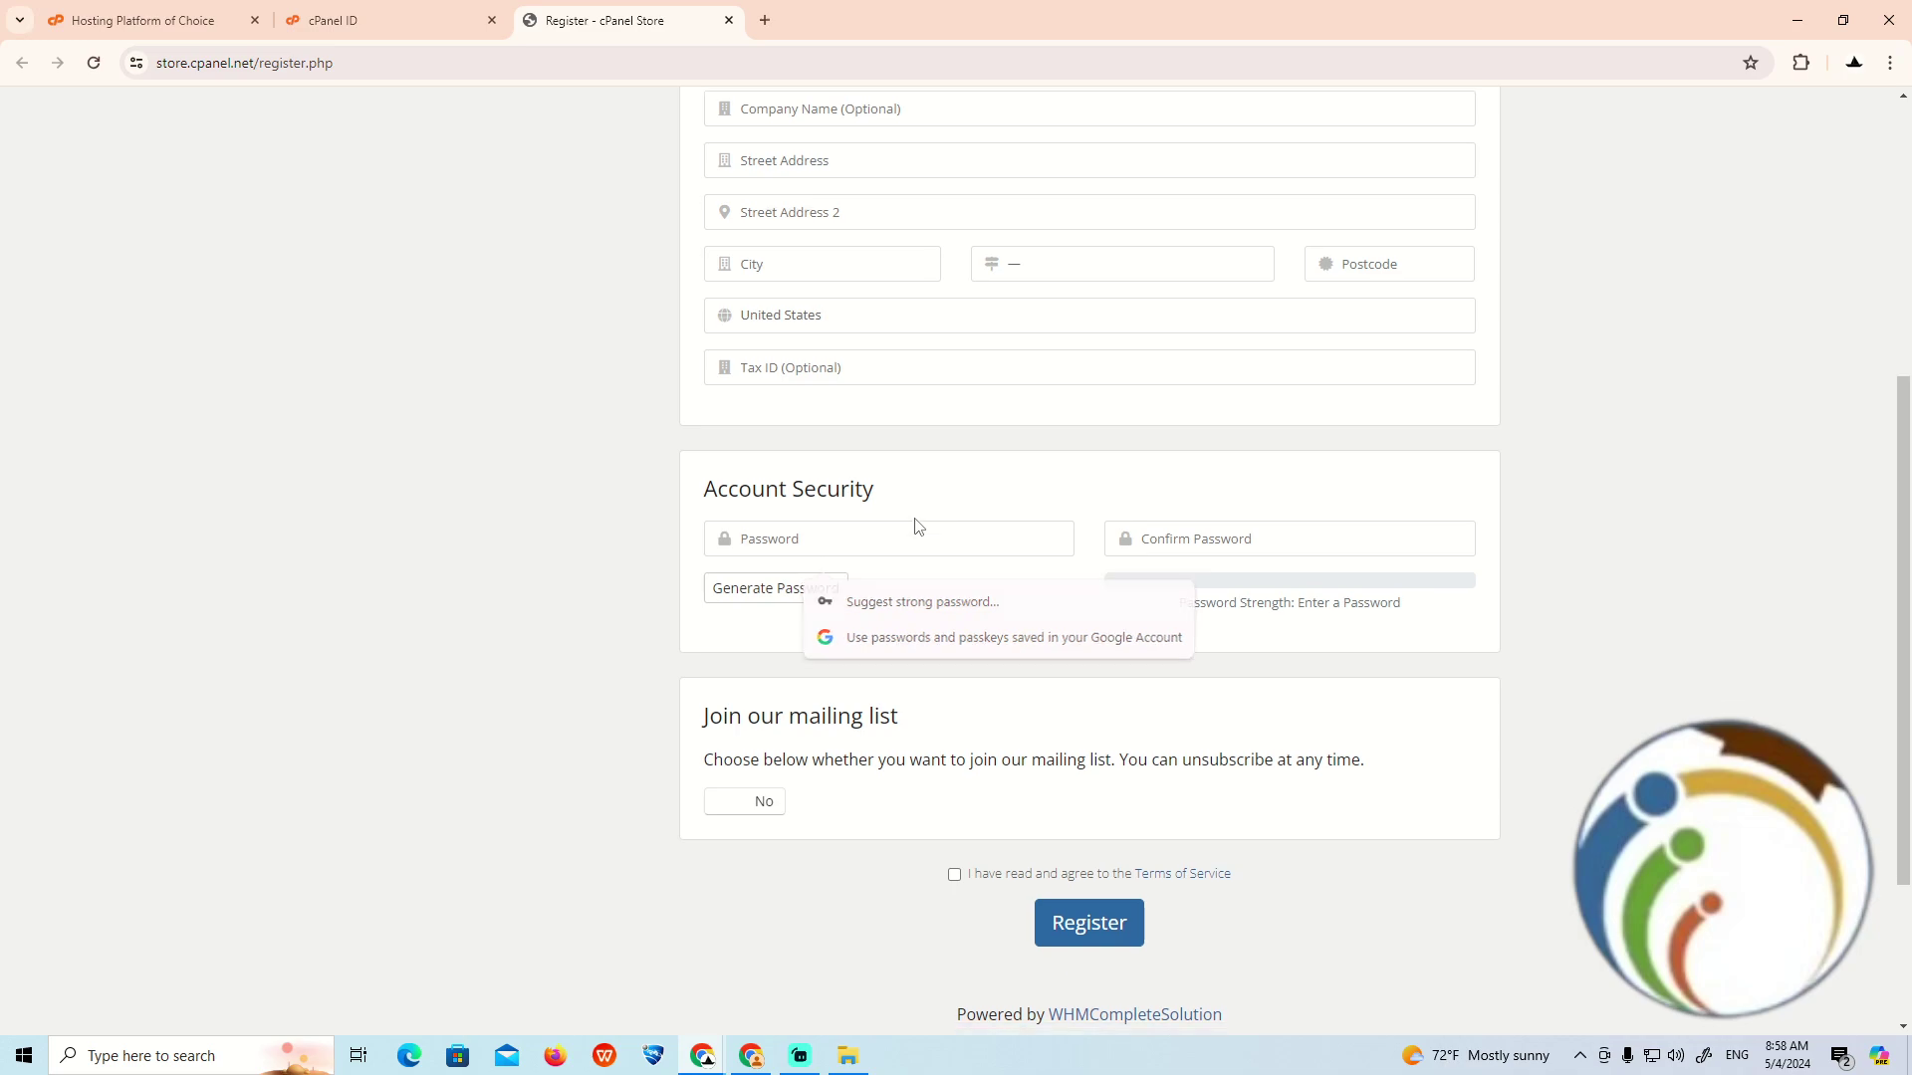
pyautogui.scroll(-1, 915, 524)
pyautogui.scroll(3, 975, 562)
pyautogui.scroll(1, 976, 563)
pyautogui.scroll(-1, 976, 564)
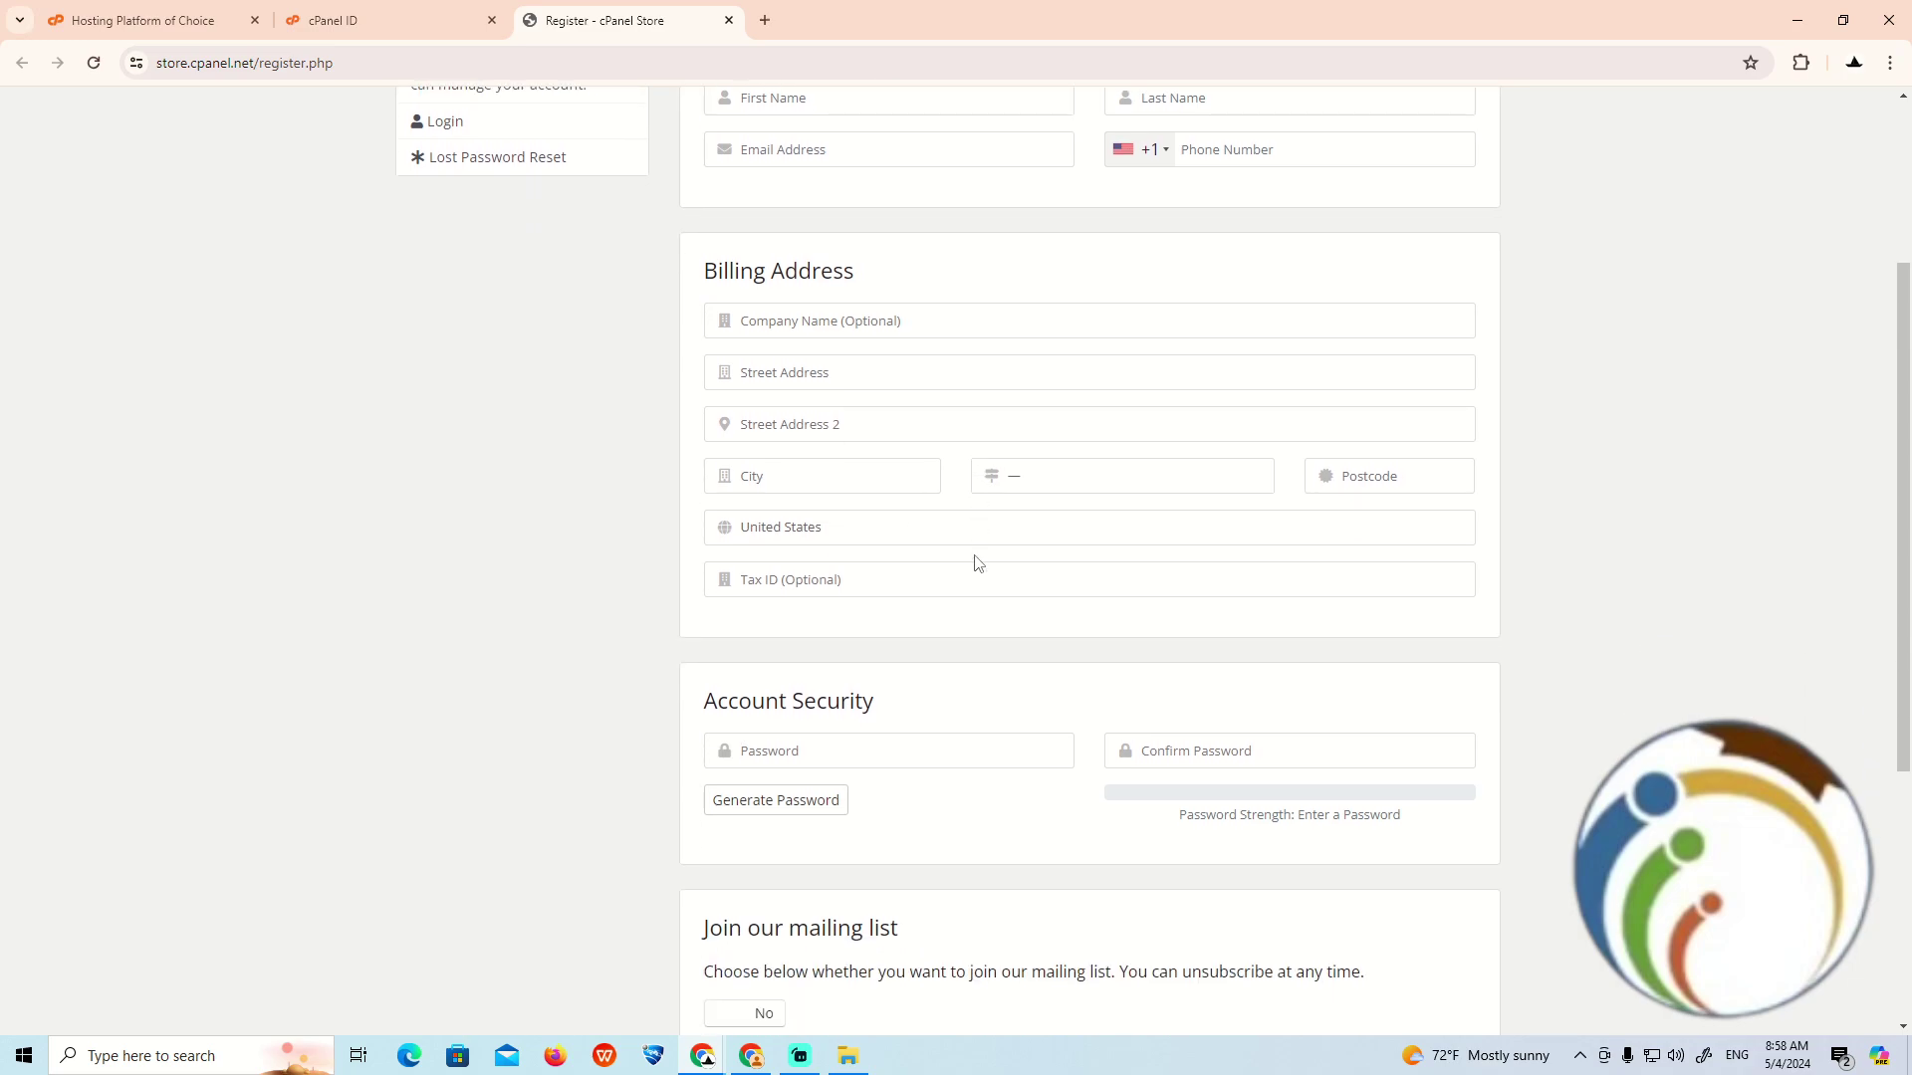
pyautogui.scroll(2, 975, 563)
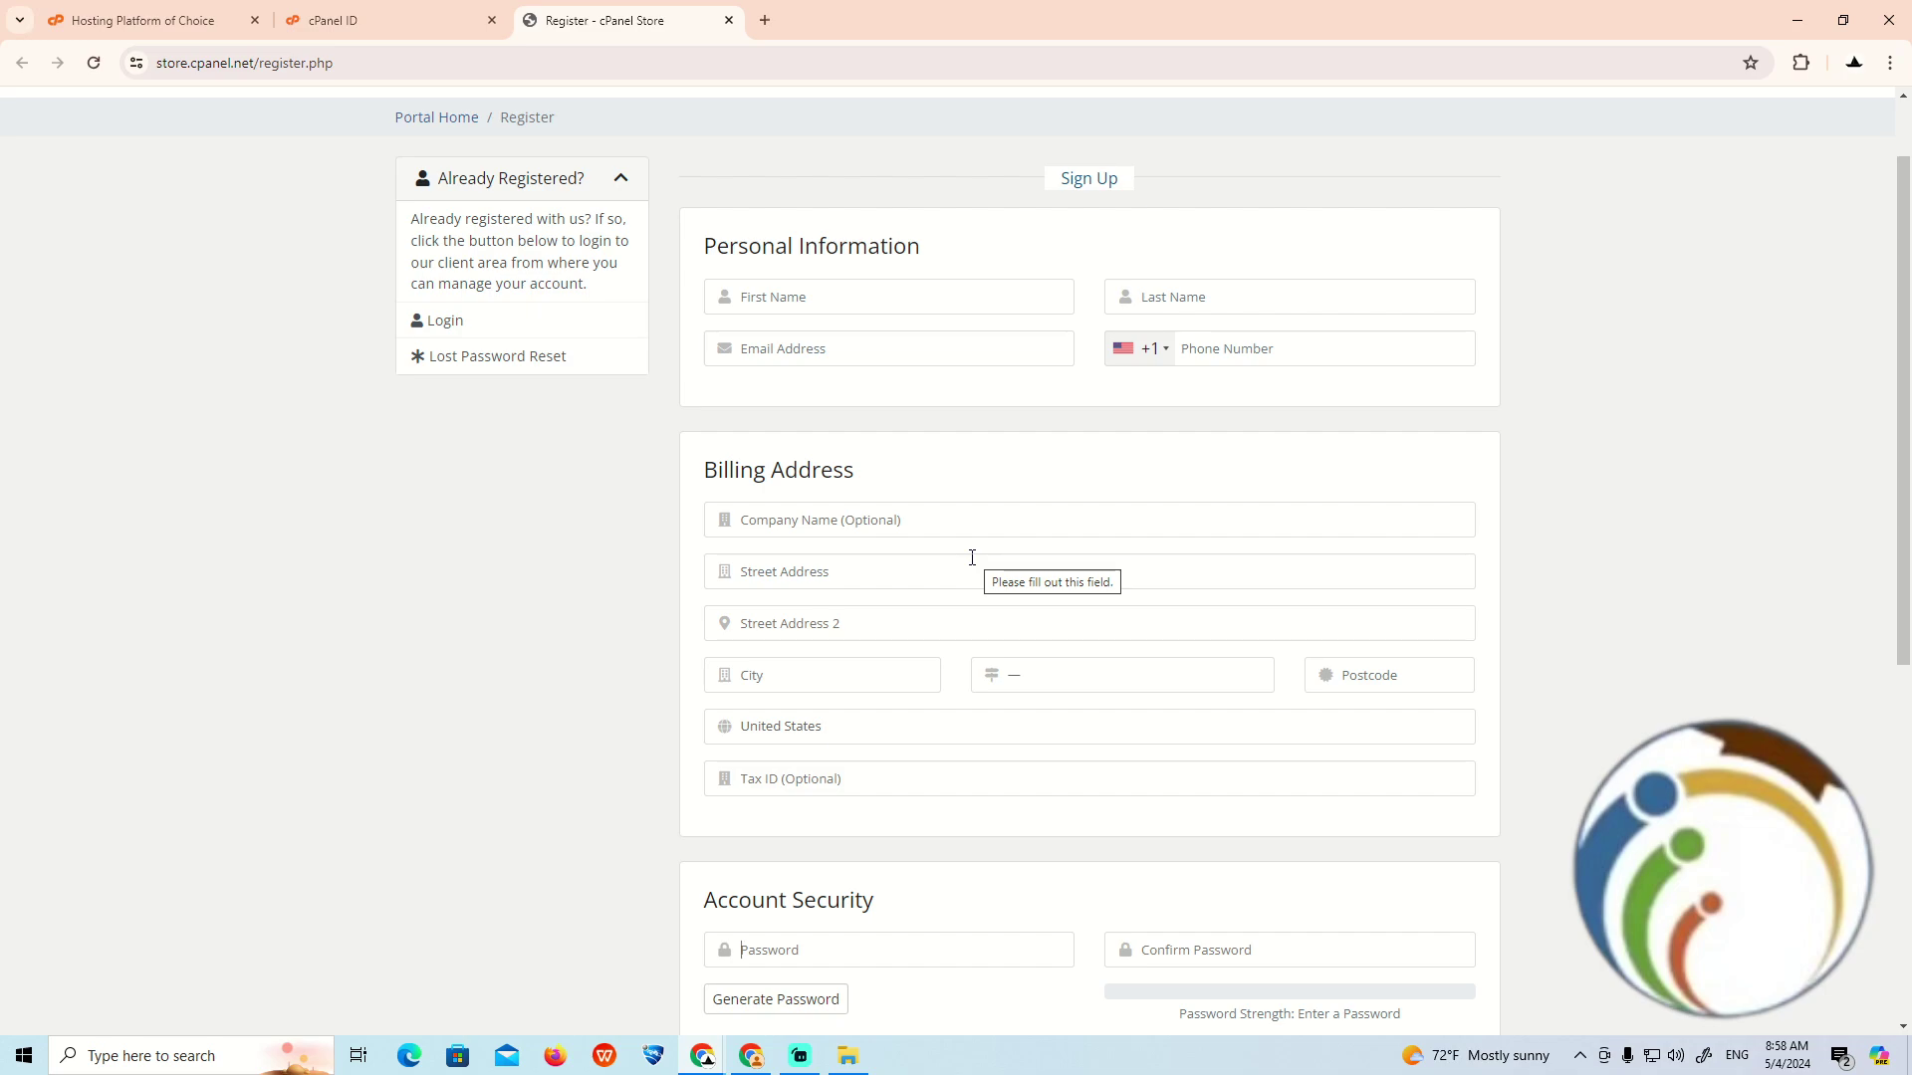
pyautogui.scroll(1, 972, 559)
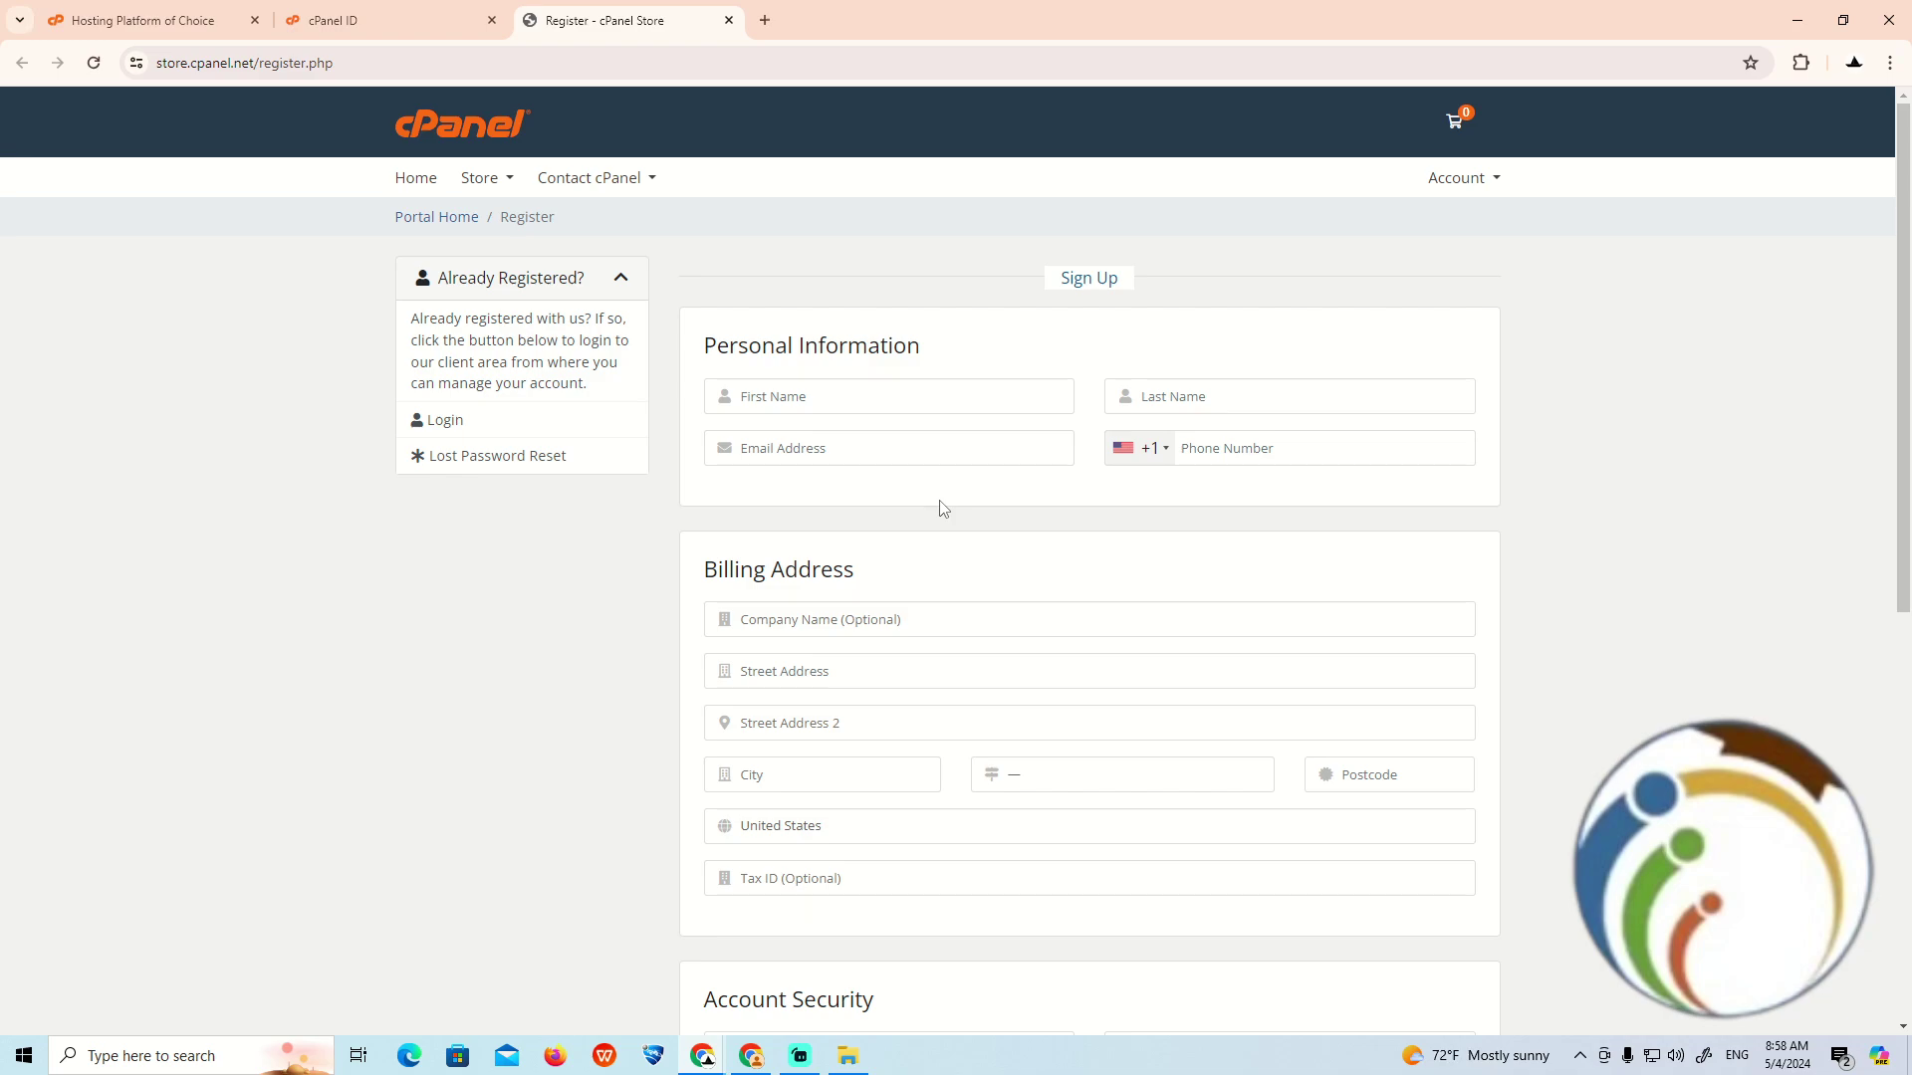
pyautogui.scroll(-5, 940, 508)
pyautogui.scroll(-2, 1084, 897)
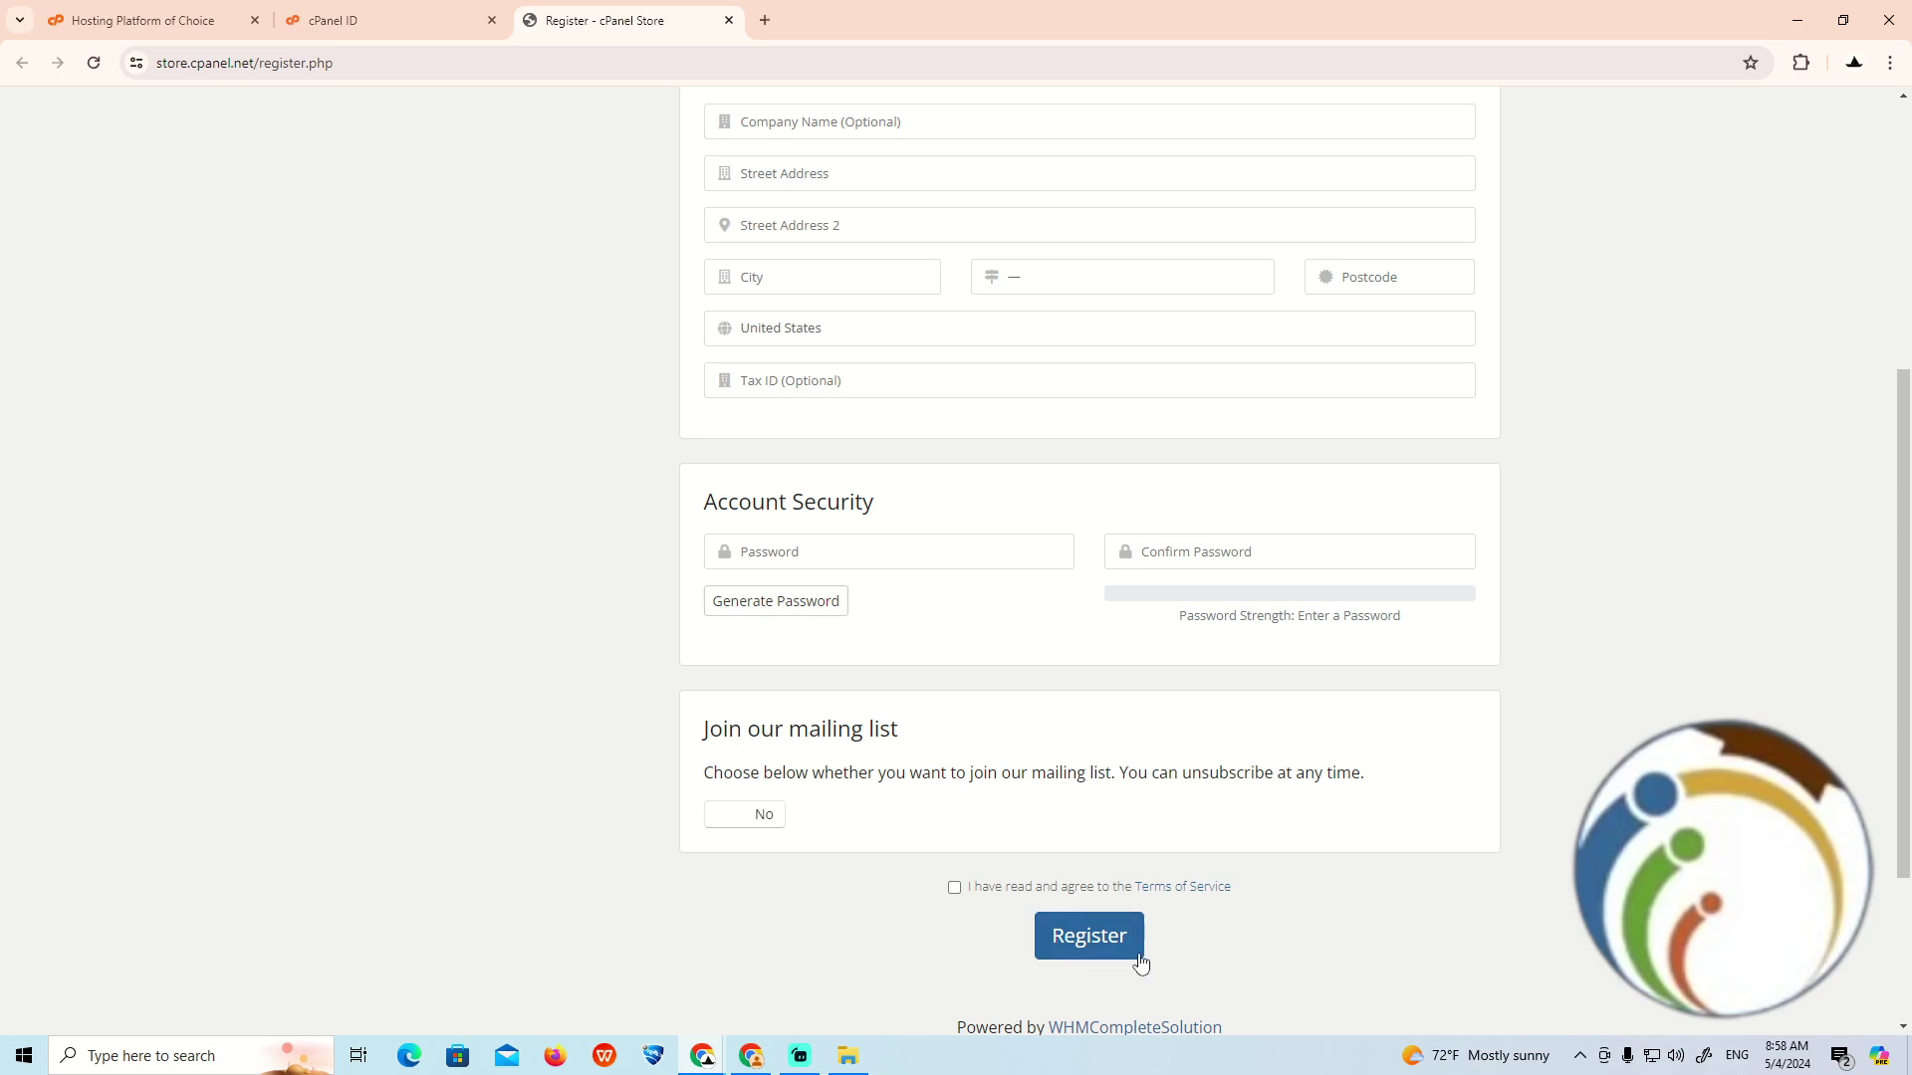
pyautogui.click(1141, 960)
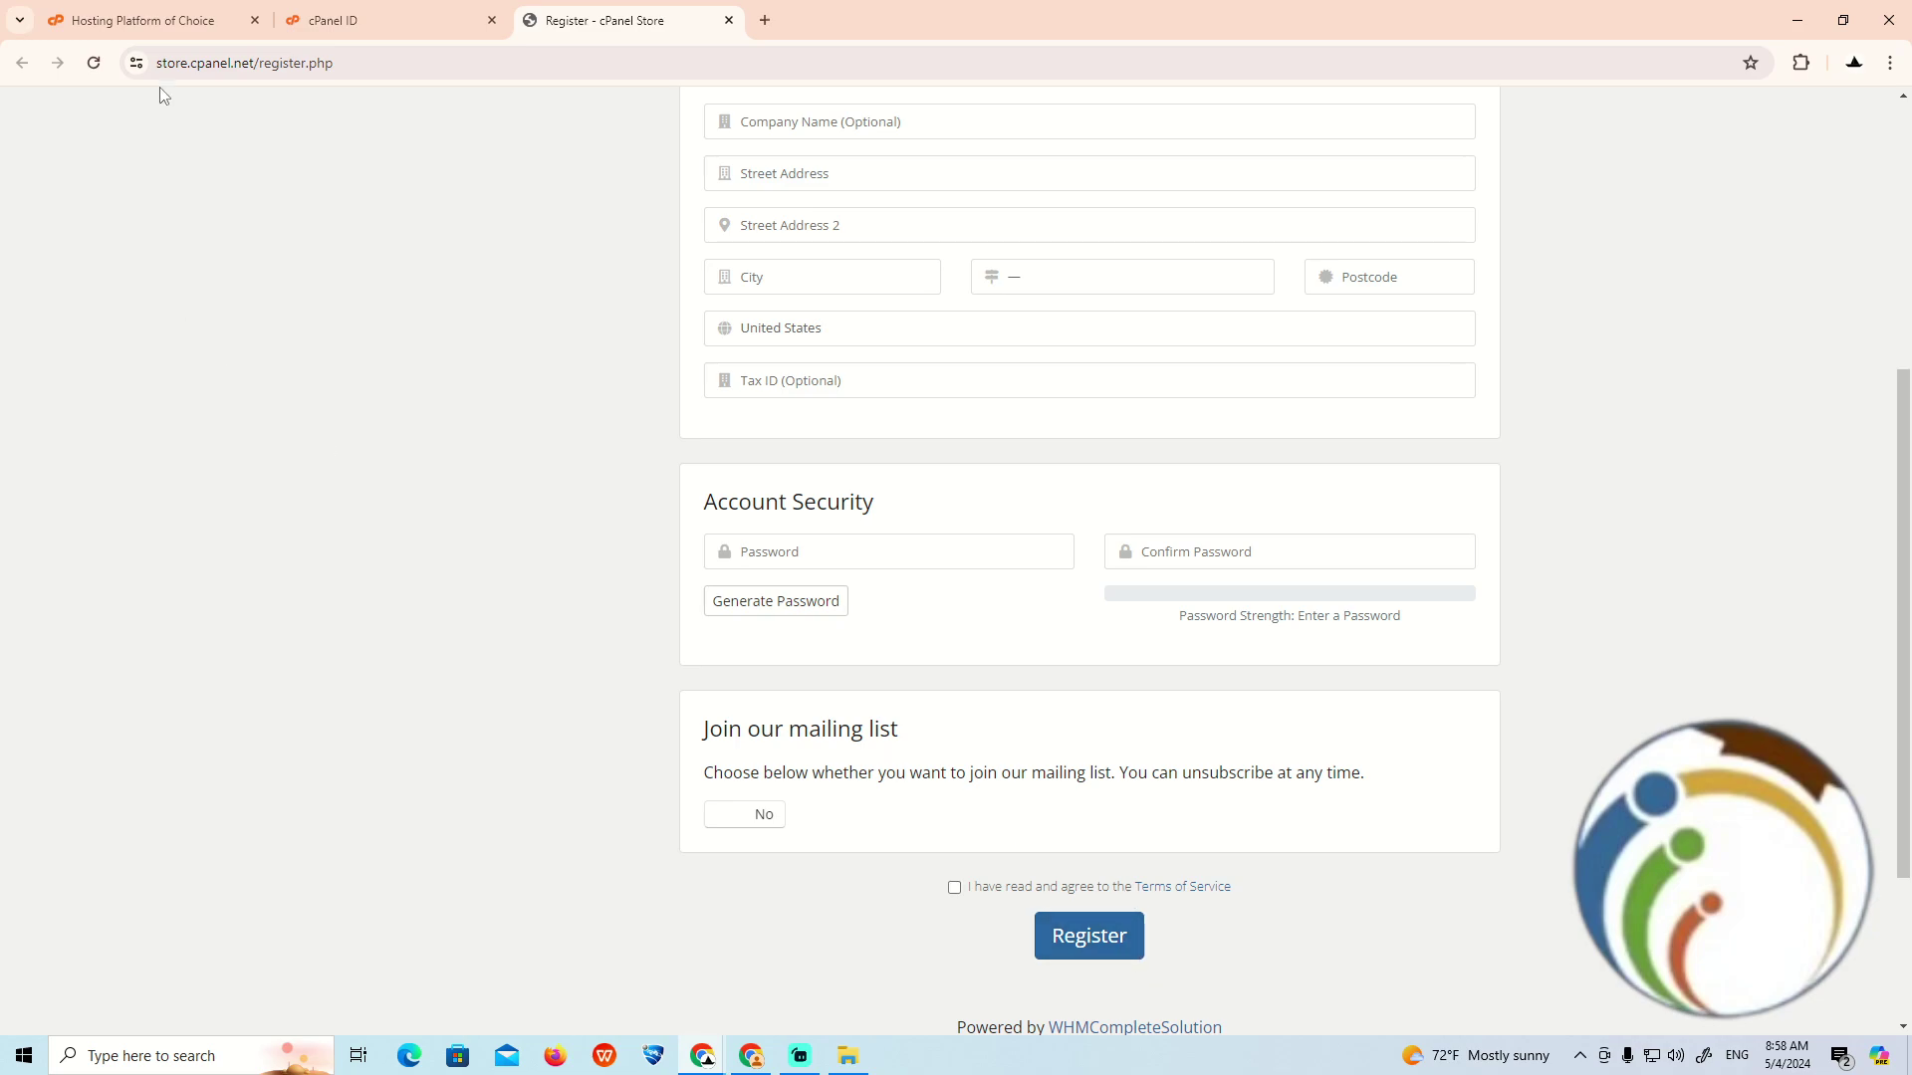